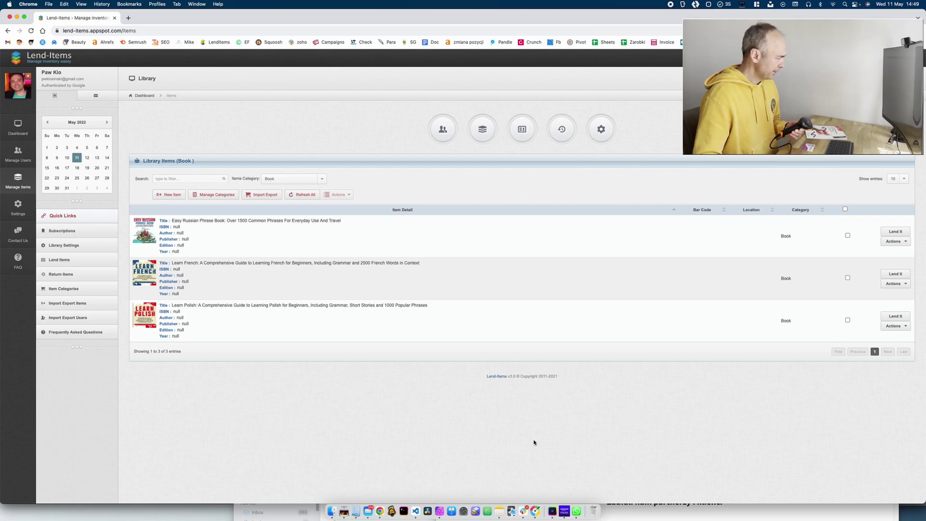
# Open a blank Notepad document and test-scan barcode X0010WBGF3 twice.
pyautogui.click(359, 510)
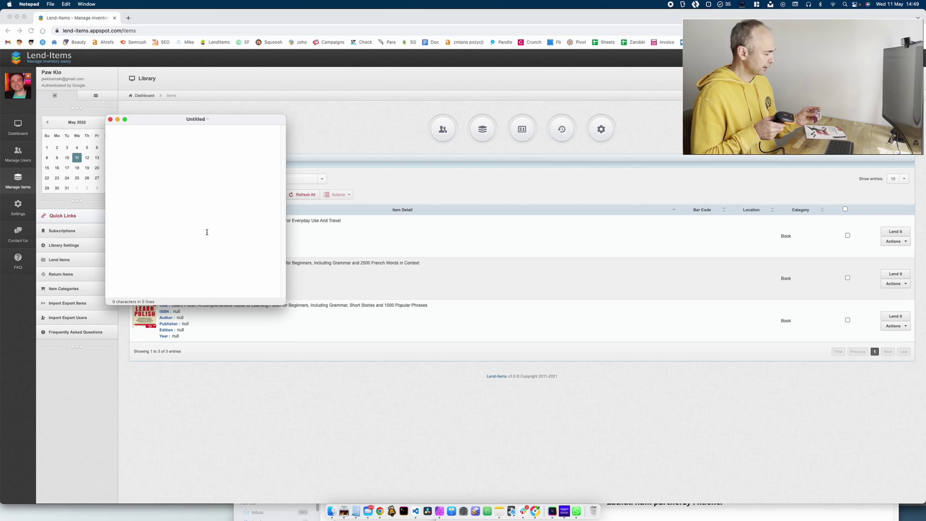
pyautogui.write('X0010WBGF3')
pyautogui.press('Return')
pyautogui.write('X0010WBGF3')
pyautogui.press('Return')
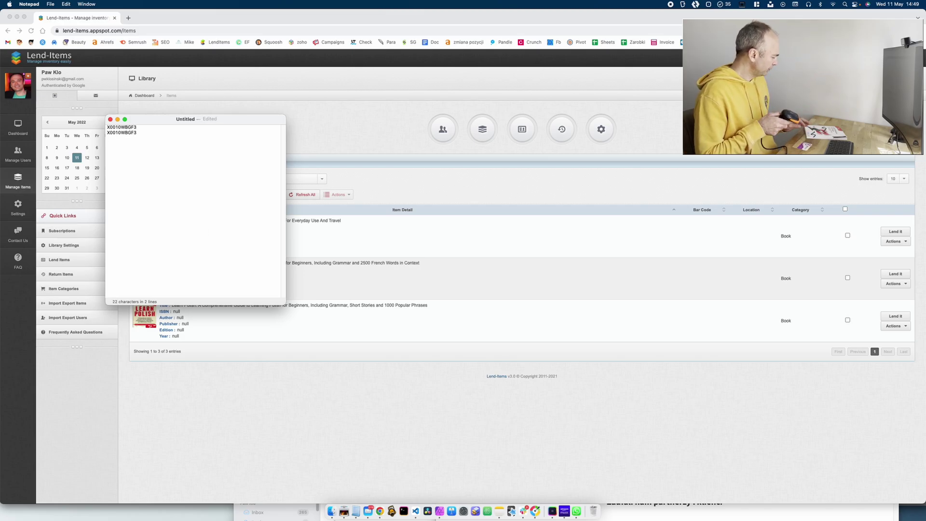
# Test-scan sticker barcode X00181N67R three times, then close the document without saving.
pyautogui.write('X00181N67R')
pyautogui.press('Return')
pyautogui.write('X00181N67R')
pyautogui.press('Return')
pyautogui.write('X00181N67R')
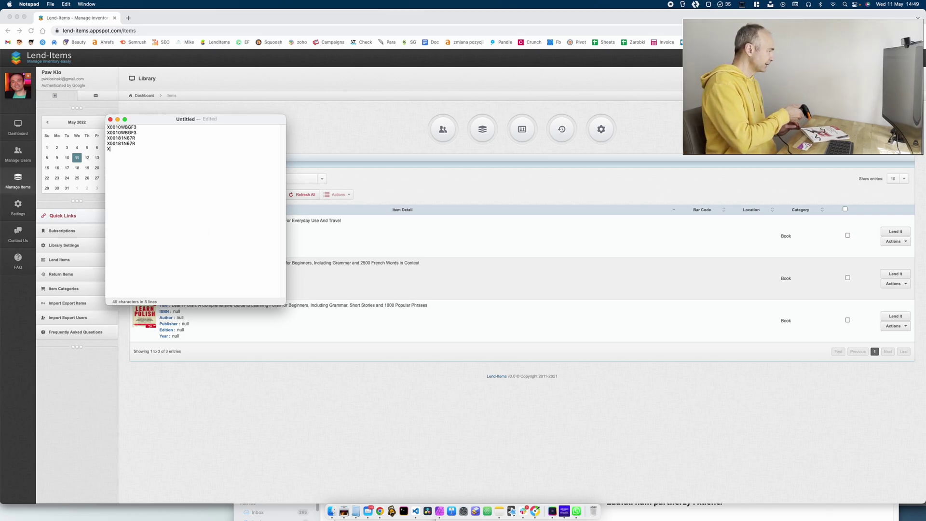
pyautogui.press('Return')
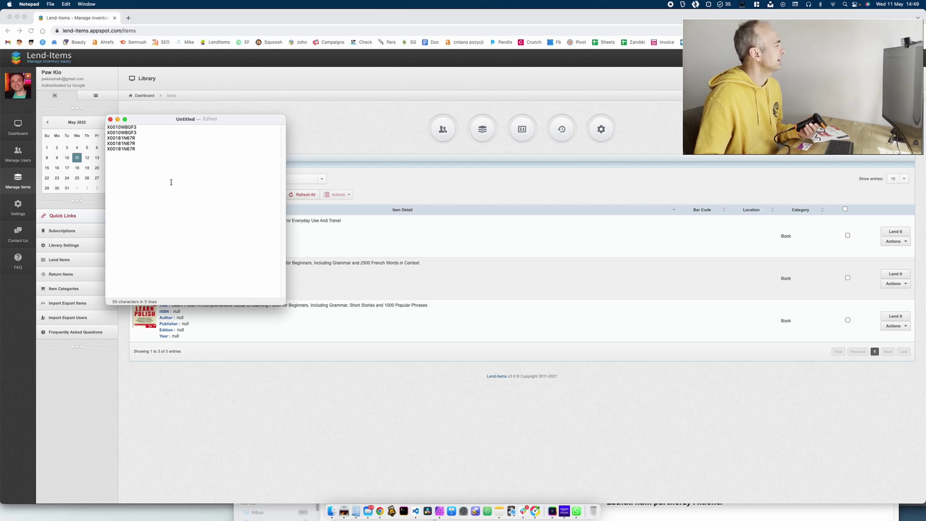
pyautogui.click(110, 119)
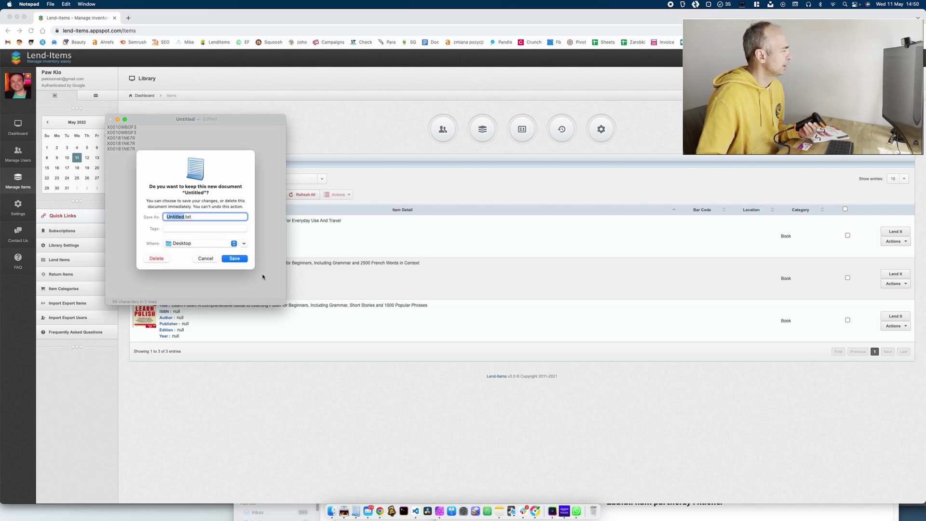
pyautogui.click(160, 259)
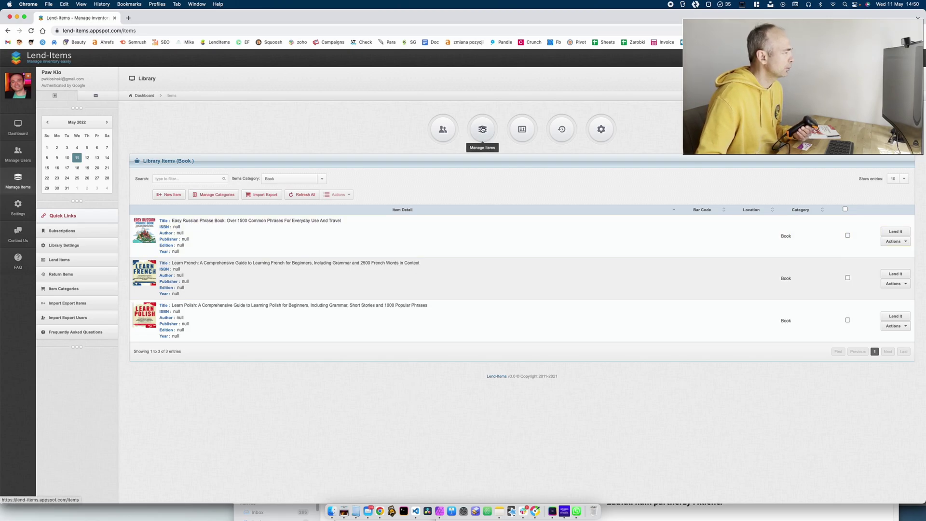
pyautogui.click(172, 194)
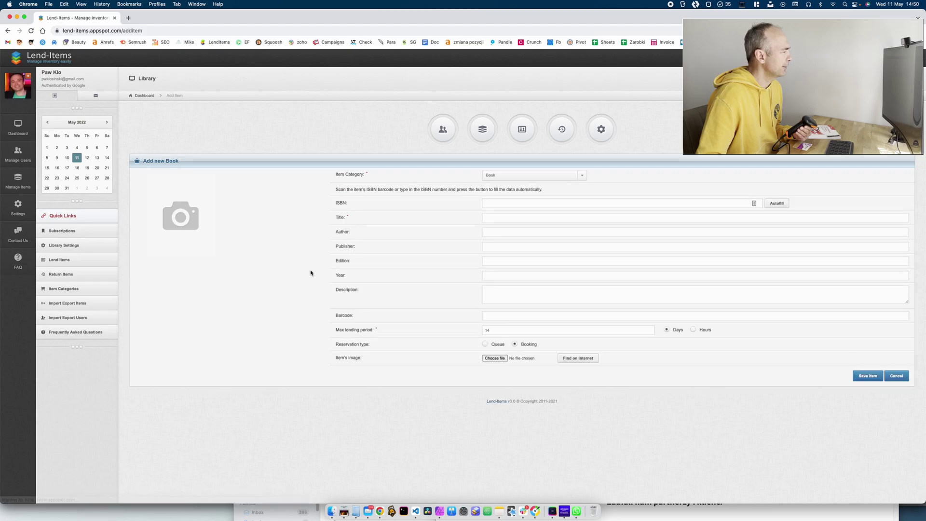
pyautogui.click(513, 176)
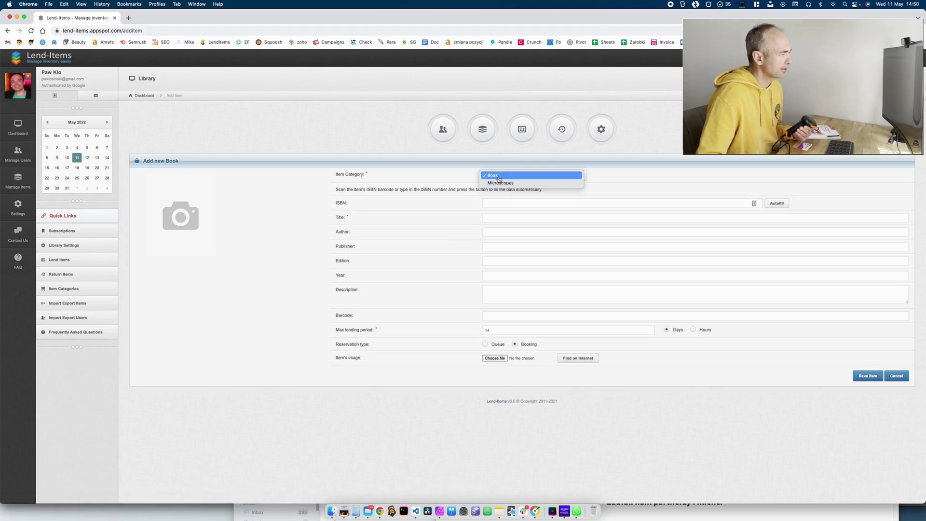
pyautogui.click(500, 178)
pyautogui.click(508, 203)
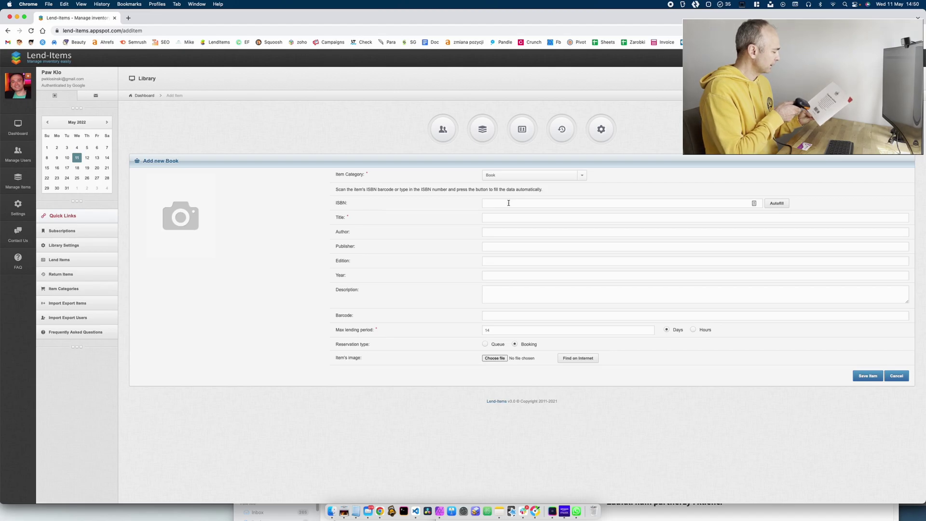
pyautogui.write('9781680507263')
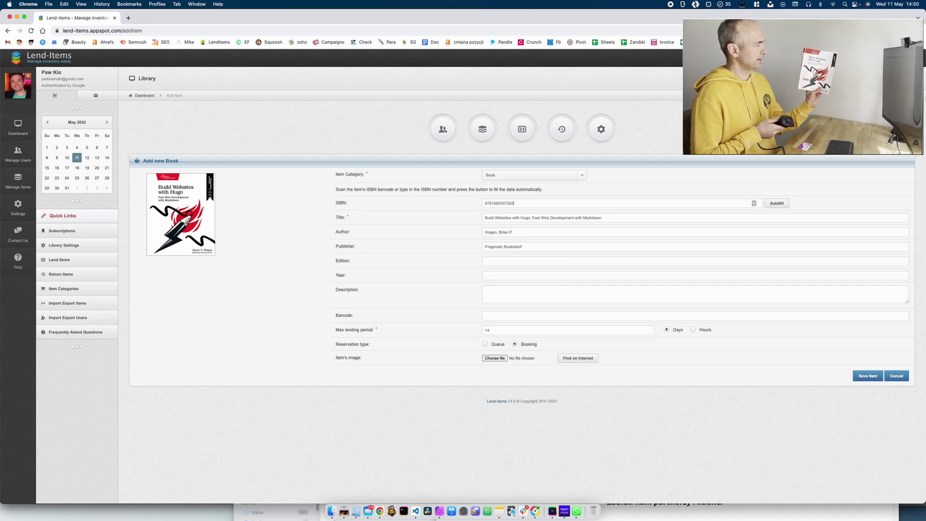
# Scan sticker barcode X00181N67R into the Hugo book, save it, and return to the items list.
pyautogui.click(497, 275)
pyautogui.click(499, 295)
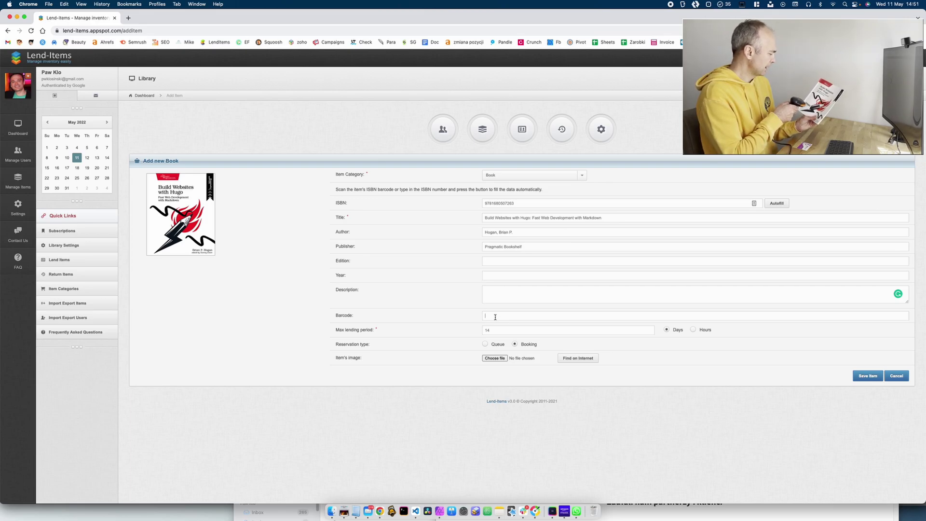
pyautogui.write('X00181N67R')
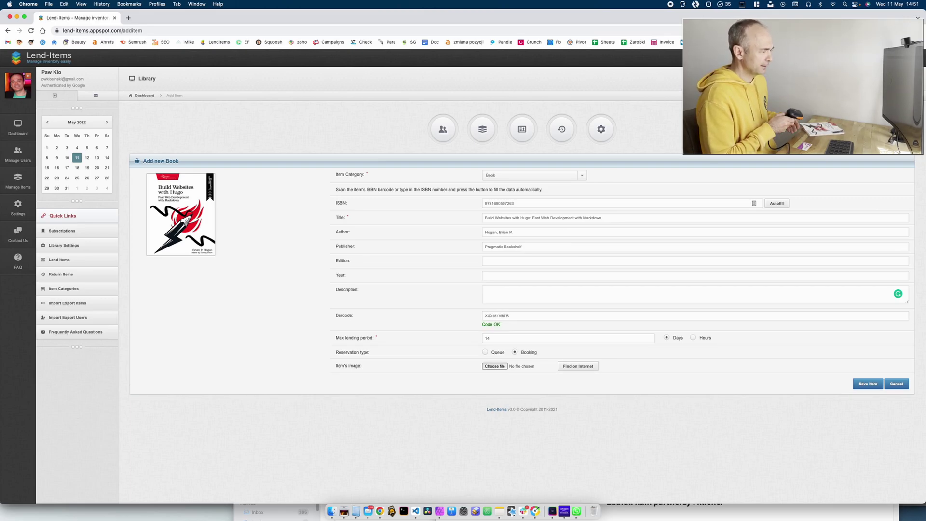
pyautogui.click(872, 385)
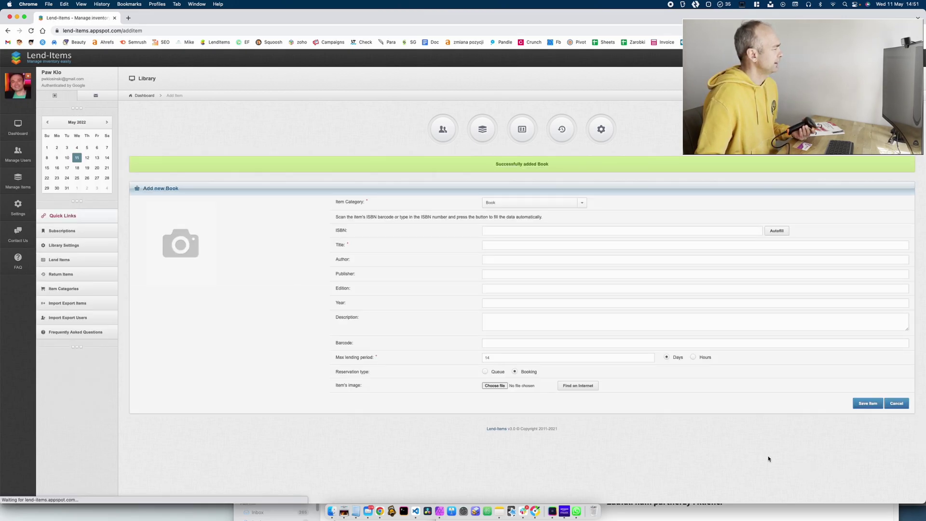
pyautogui.click(482, 129)
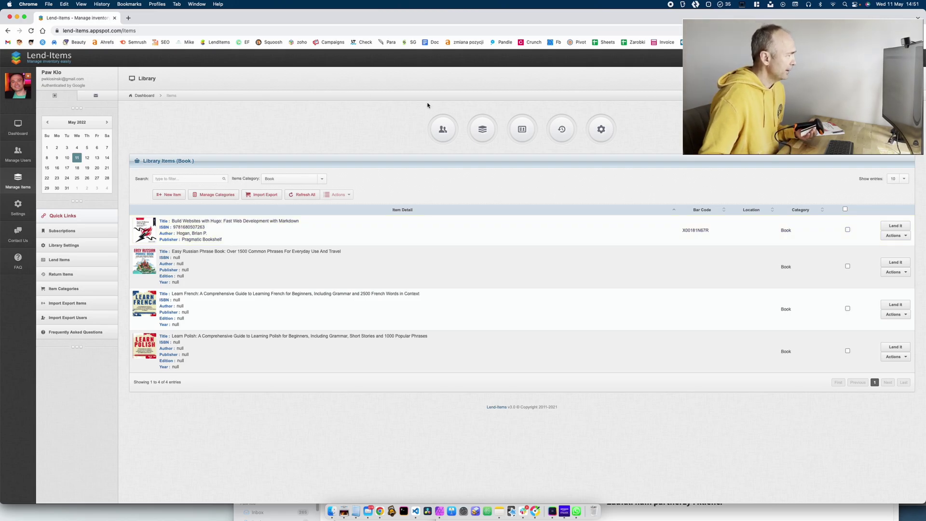
# Go to Manage Users and open the edit form for the third user.
pyautogui.click(443, 129)
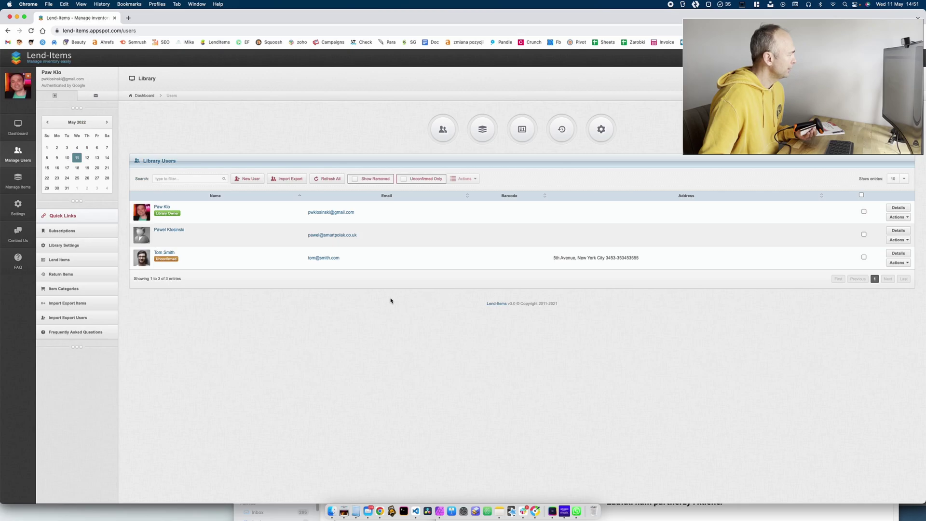
pyautogui.click(897, 262)
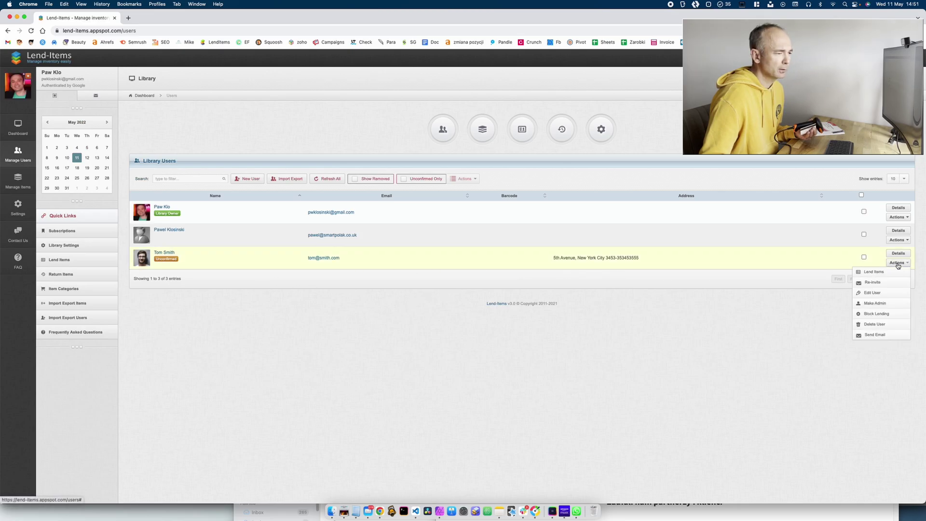
pyautogui.click(880, 293)
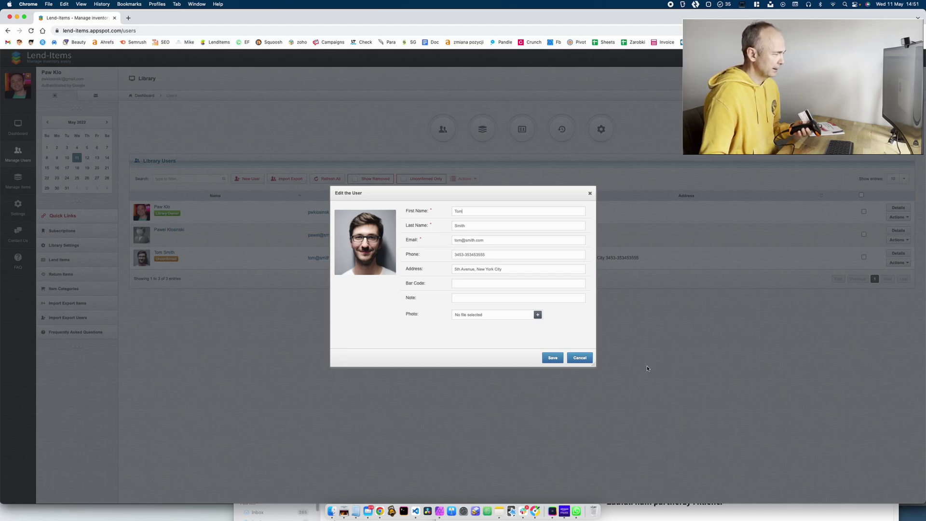
pyautogui.click(464, 283)
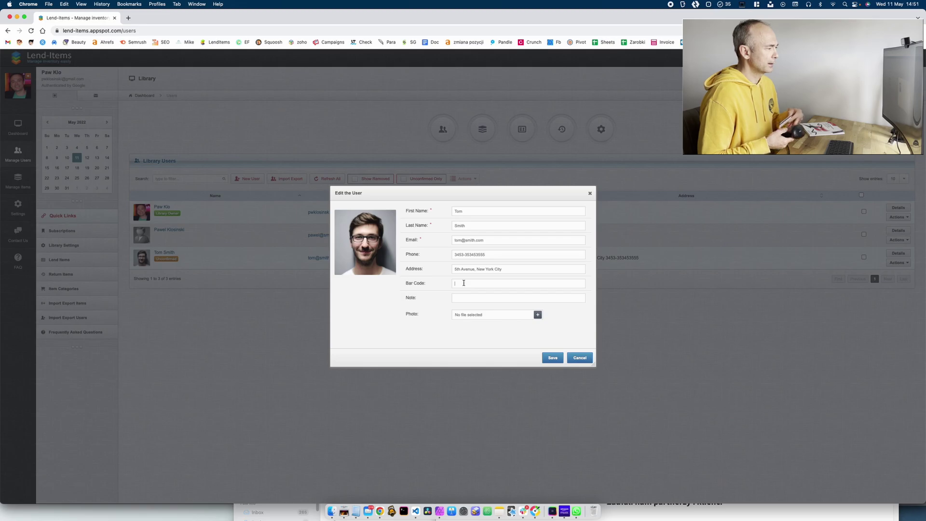
pyautogui.write('X0010W8GF3')
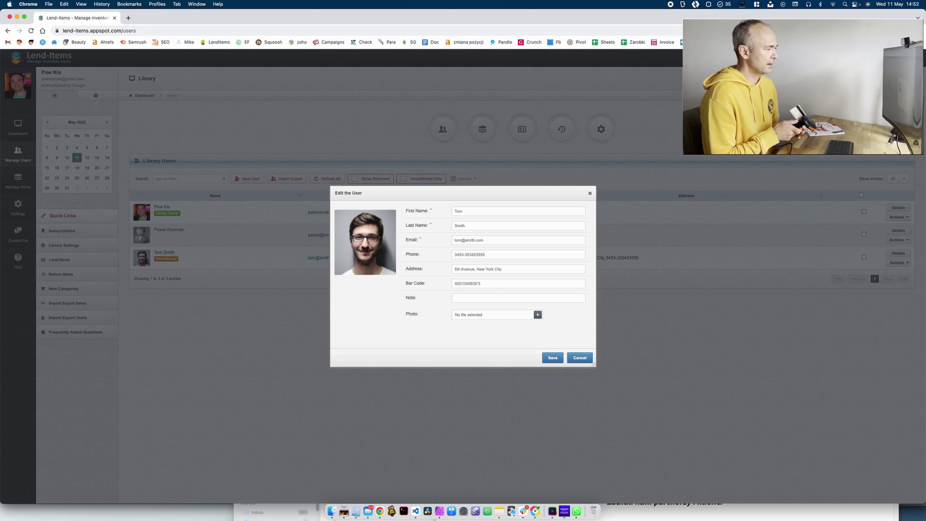
pyautogui.click(553, 358)
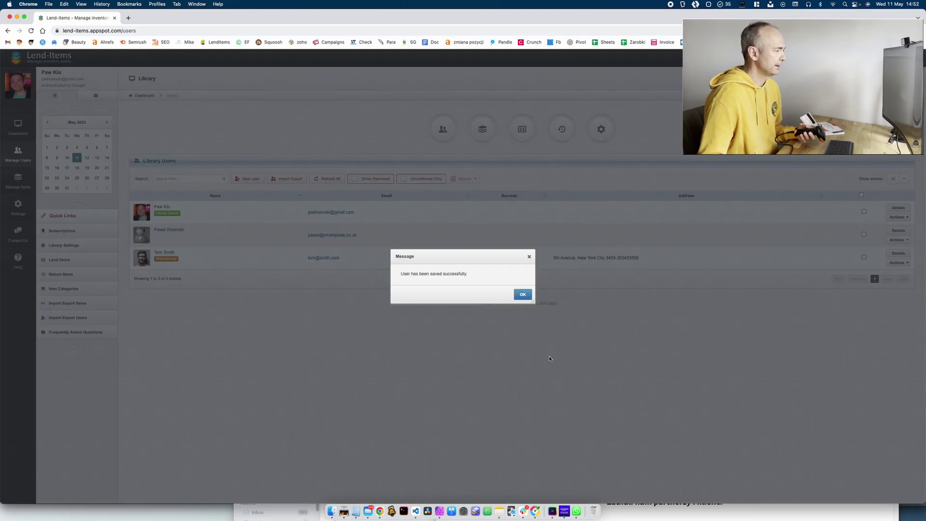
pyautogui.click(520, 295)
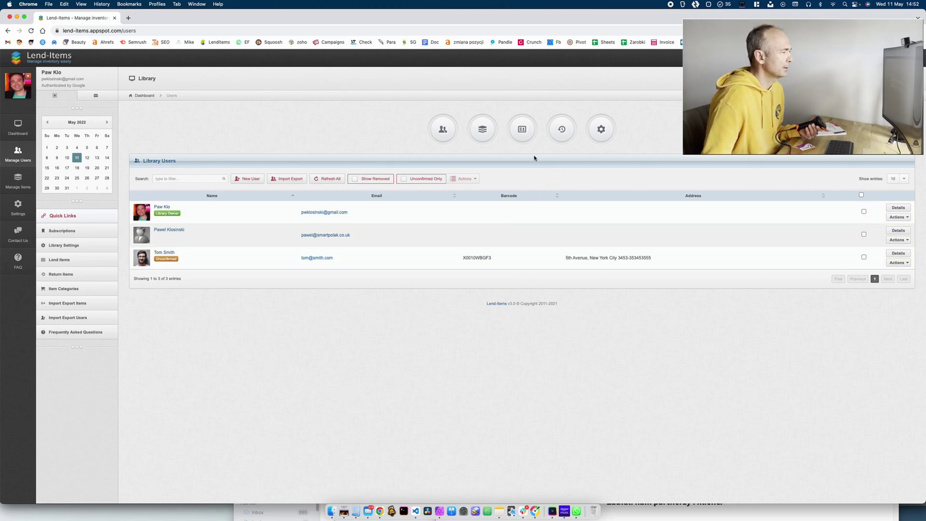
# Start lending by scanning the user's card, then add book X00181N67R to the basket.
pyautogui.click(521, 132)
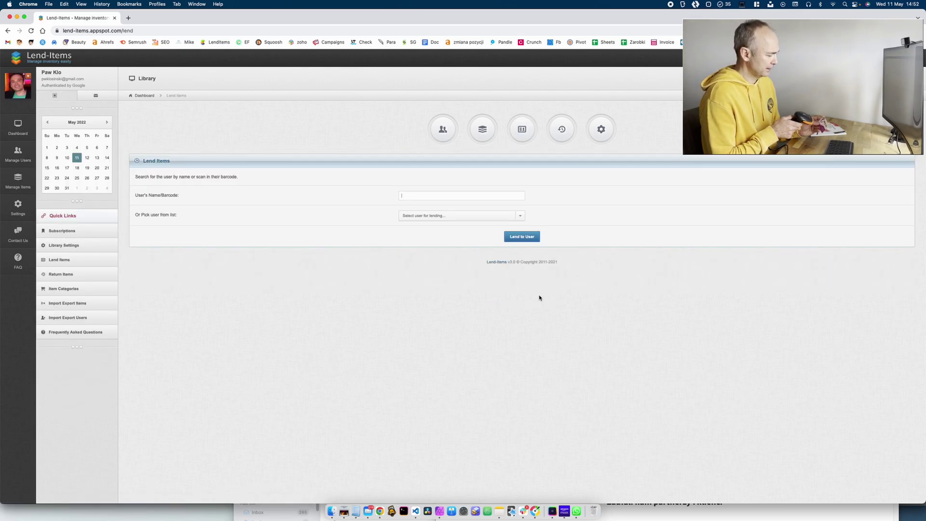
pyautogui.press('Return')
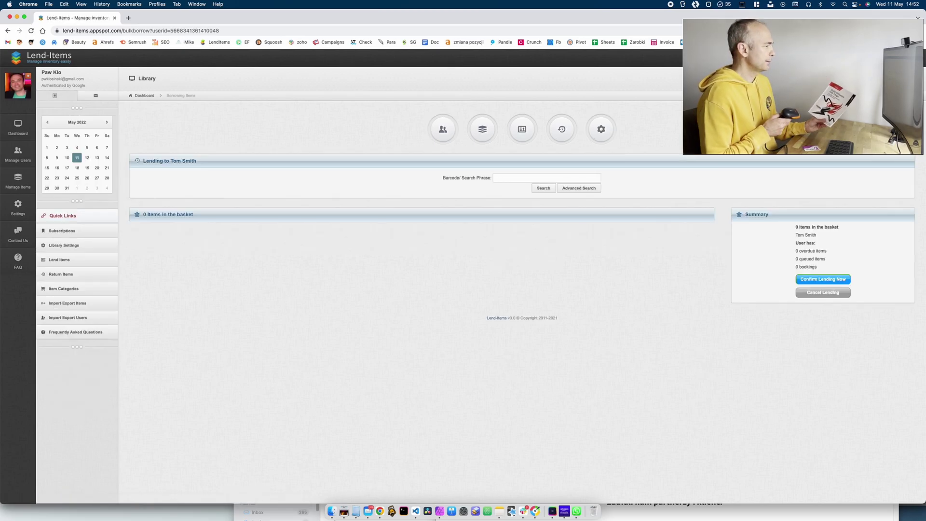
pyautogui.press('Return')
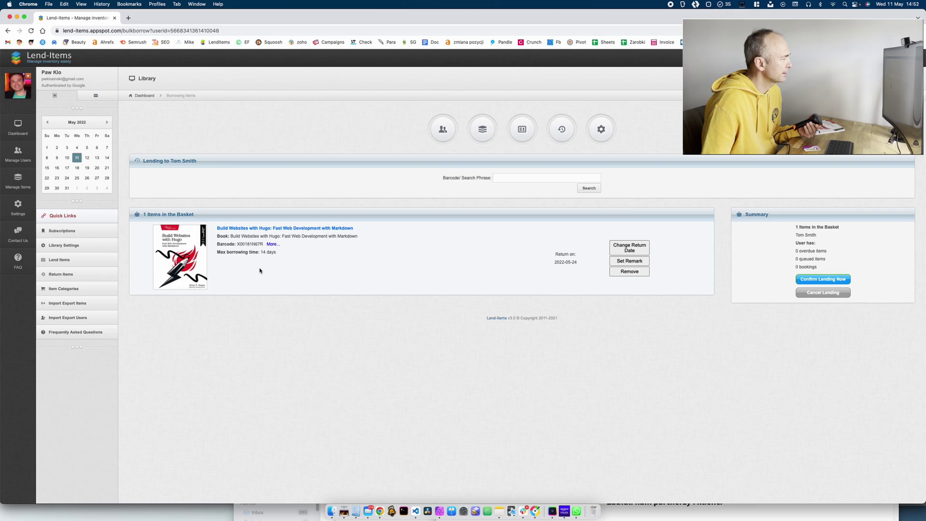
# Confirm the loan and check the items list shows Hugo borrowed until 2022-05-24.
pyautogui.click(814, 281)
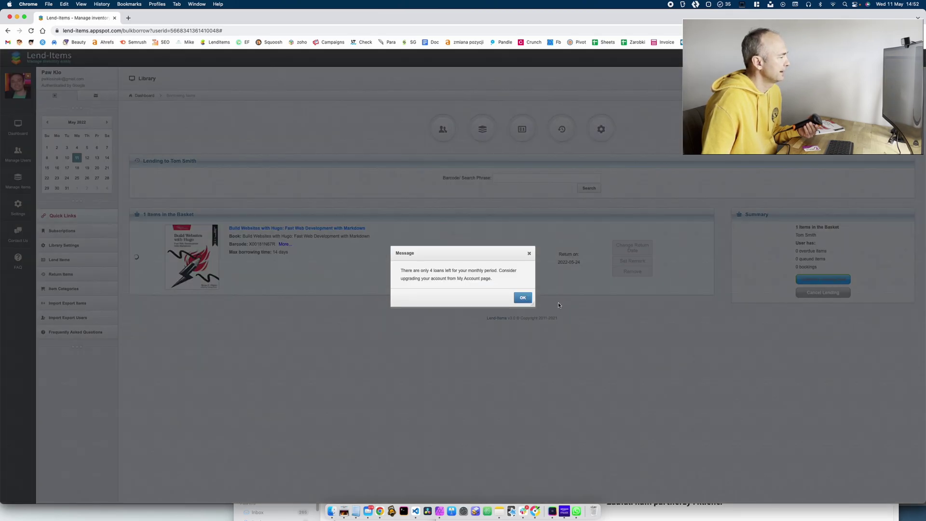
pyautogui.click(523, 298)
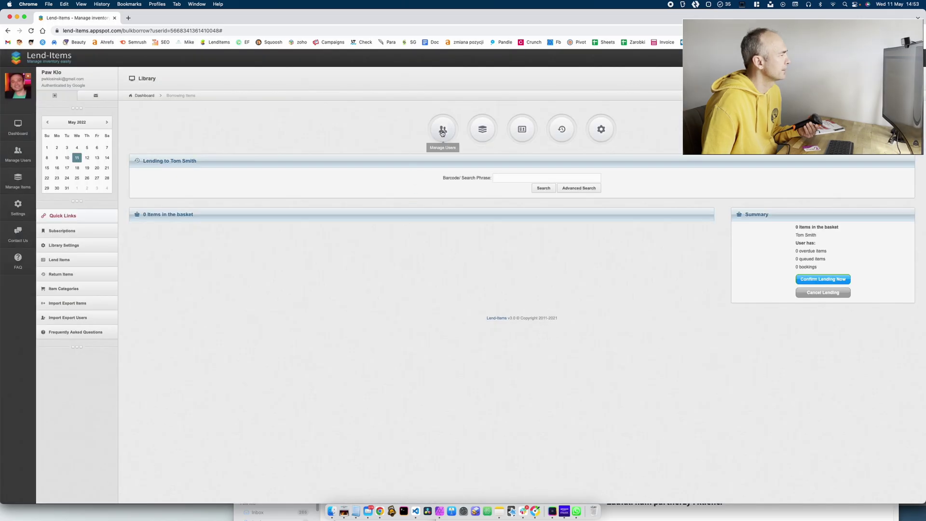
pyautogui.click(483, 128)
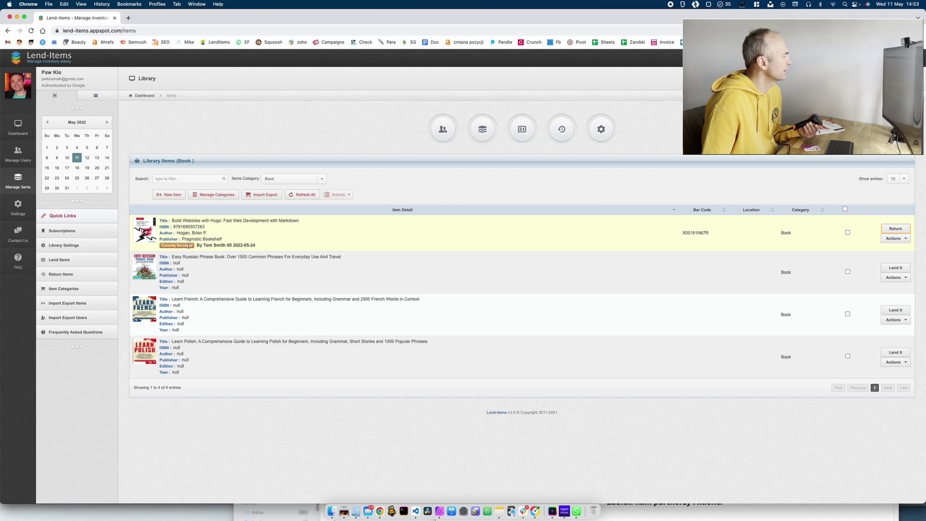
pyautogui.moveTo(195, 245); pyautogui.dragTo(241, 244)
pyautogui.click(243, 243)
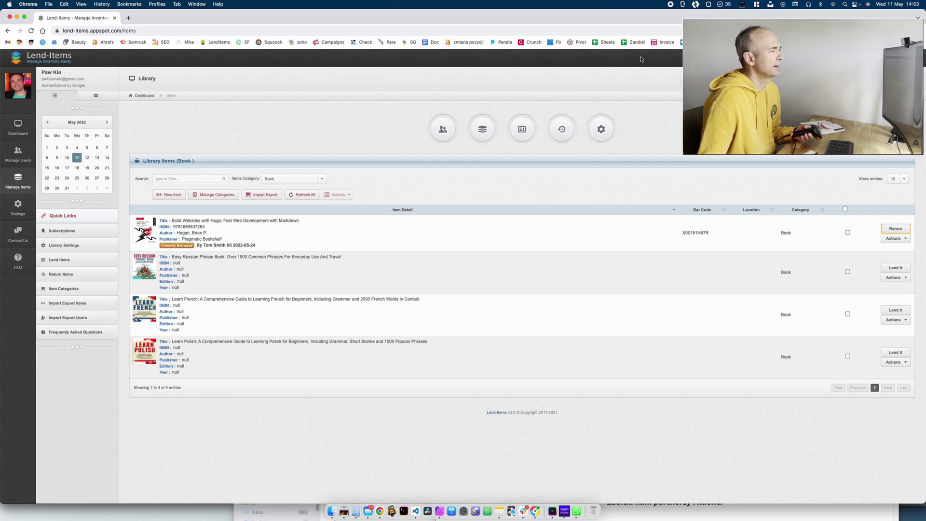
# Return the Hugo book by scanning X00181N67R, then check the items list shows it available.
pyautogui.click(562, 130)
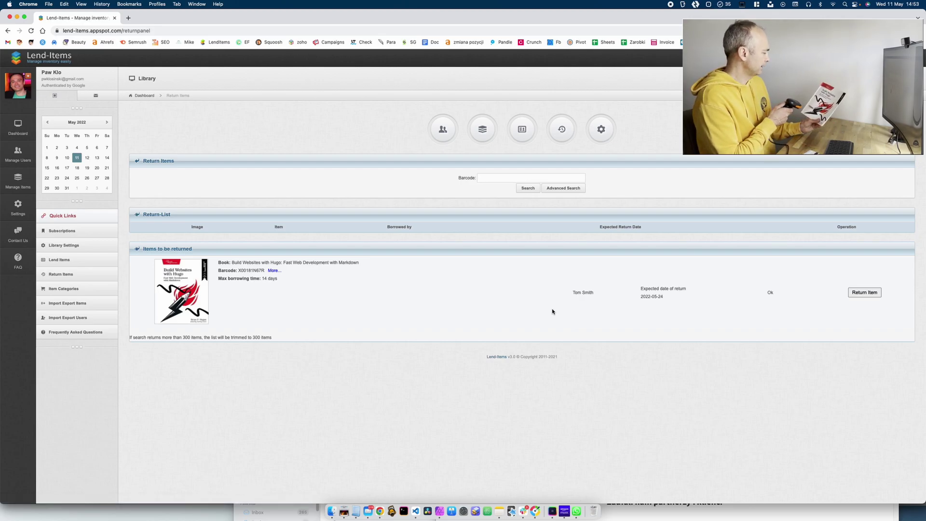
pyautogui.write('X00181N67R')
pyautogui.press('Return')
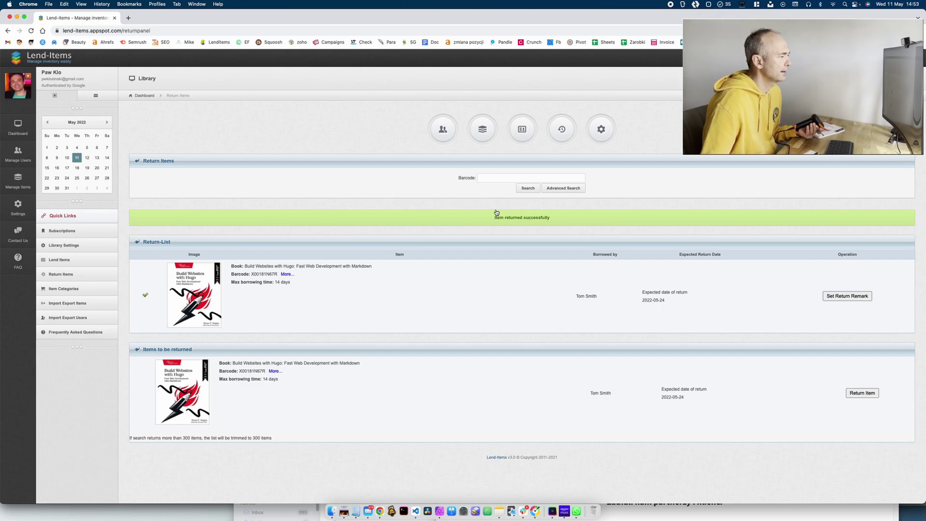
pyautogui.click(482, 129)
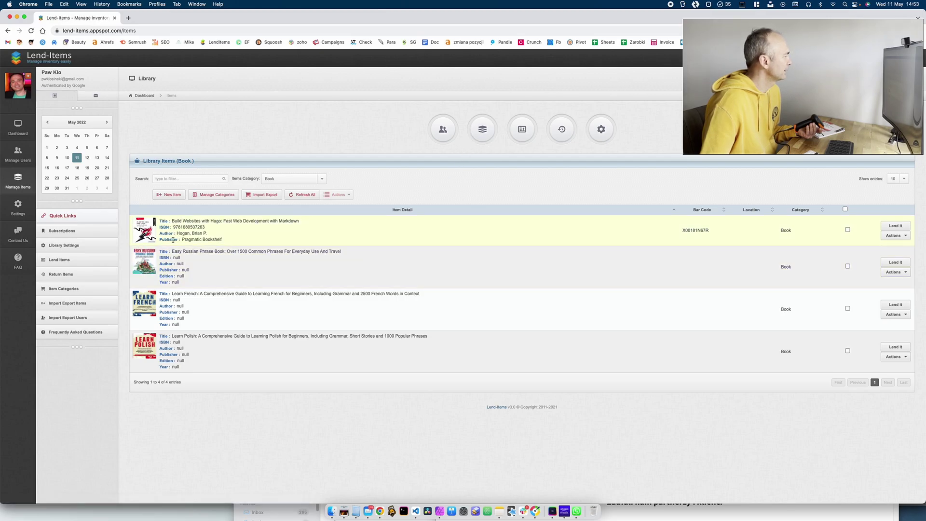
pyautogui.moveTo(186, 239); pyautogui.dragTo(209, 240)
pyautogui.tripleClick(209, 240)
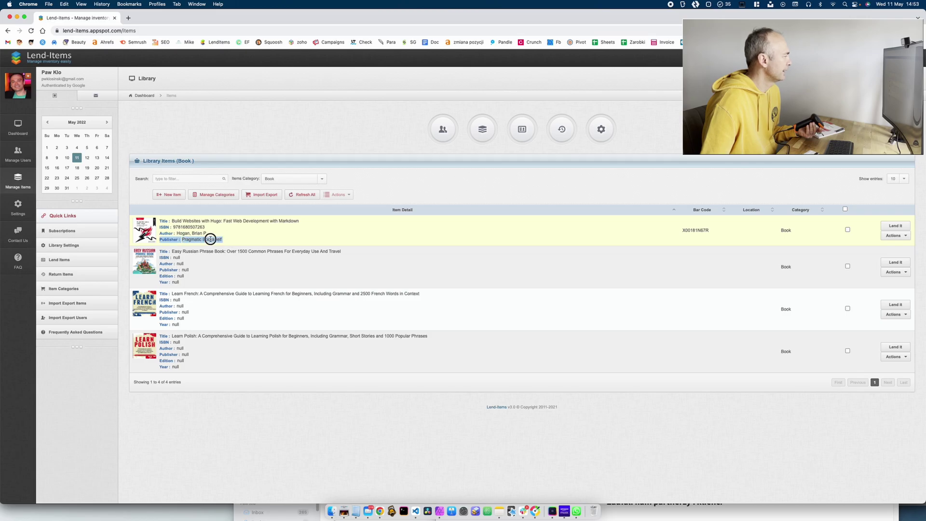
pyautogui.click(332, 248)
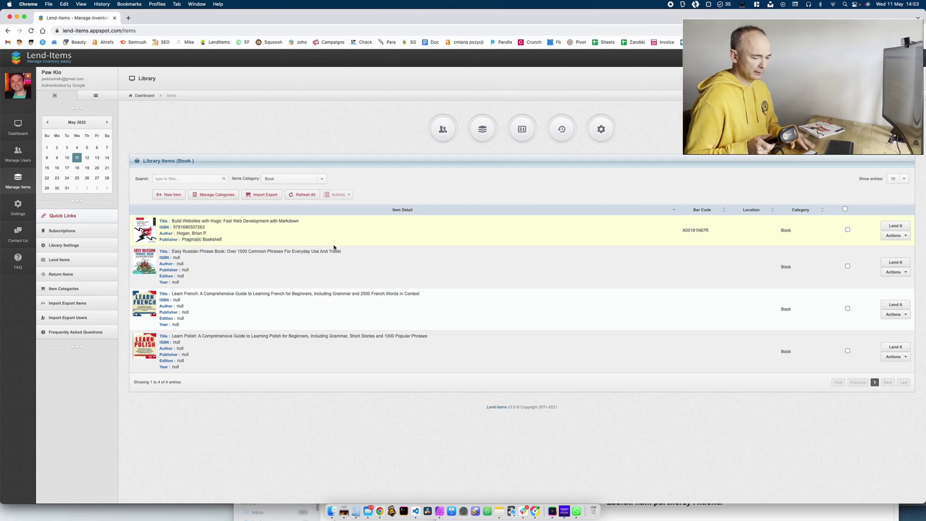